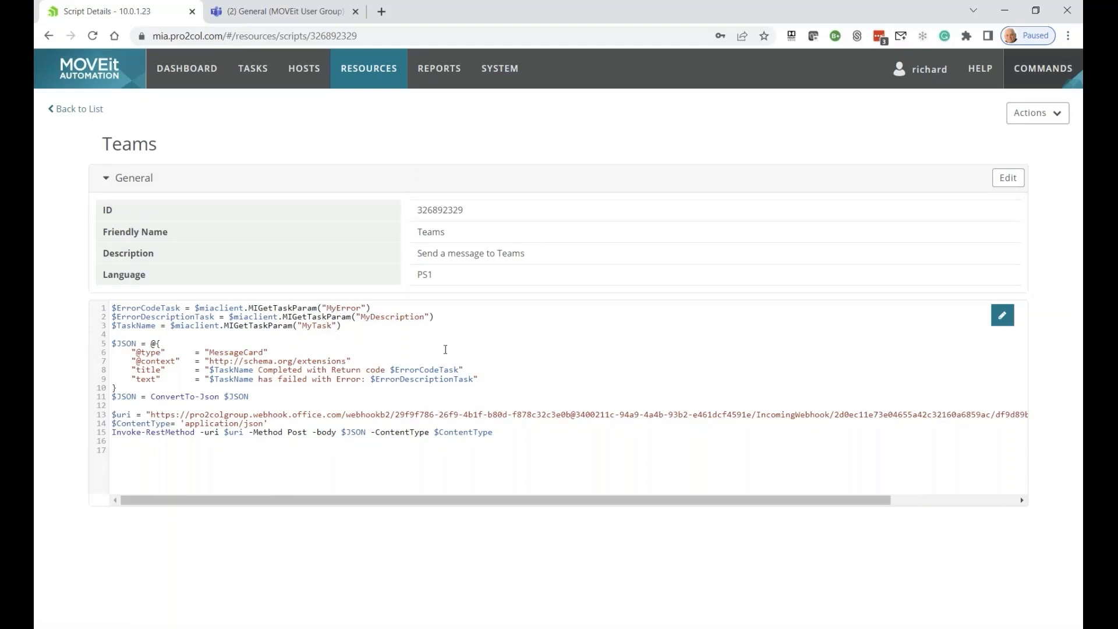
Switch to Microsoft Teams and add the Incoming Webhook connector to the General channel of the MOVEit User Group team
click(283, 13)
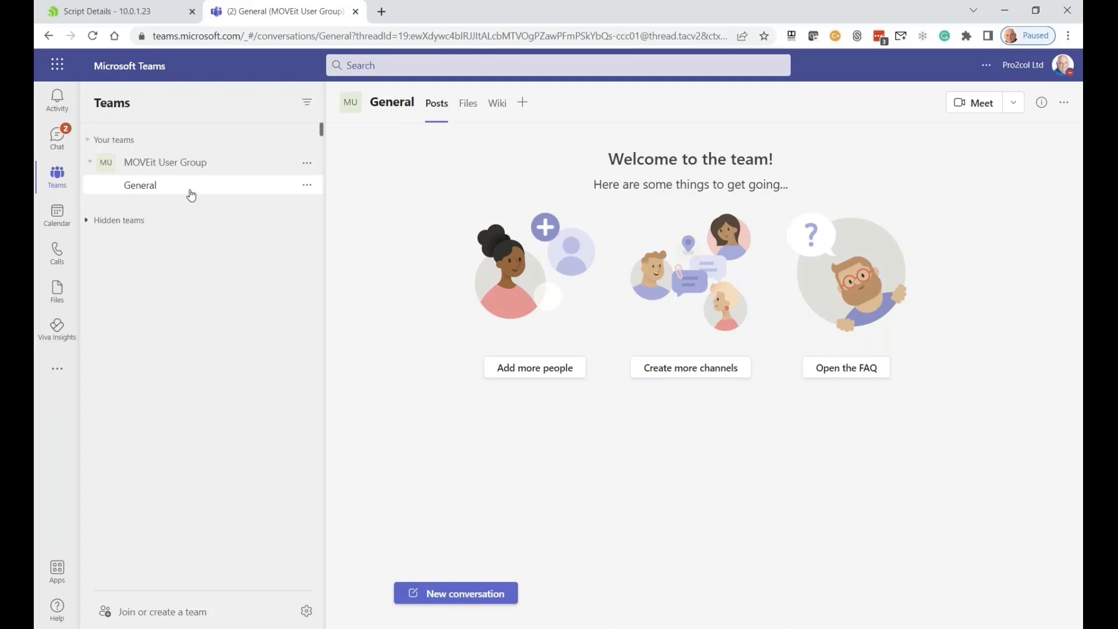
click(307, 188)
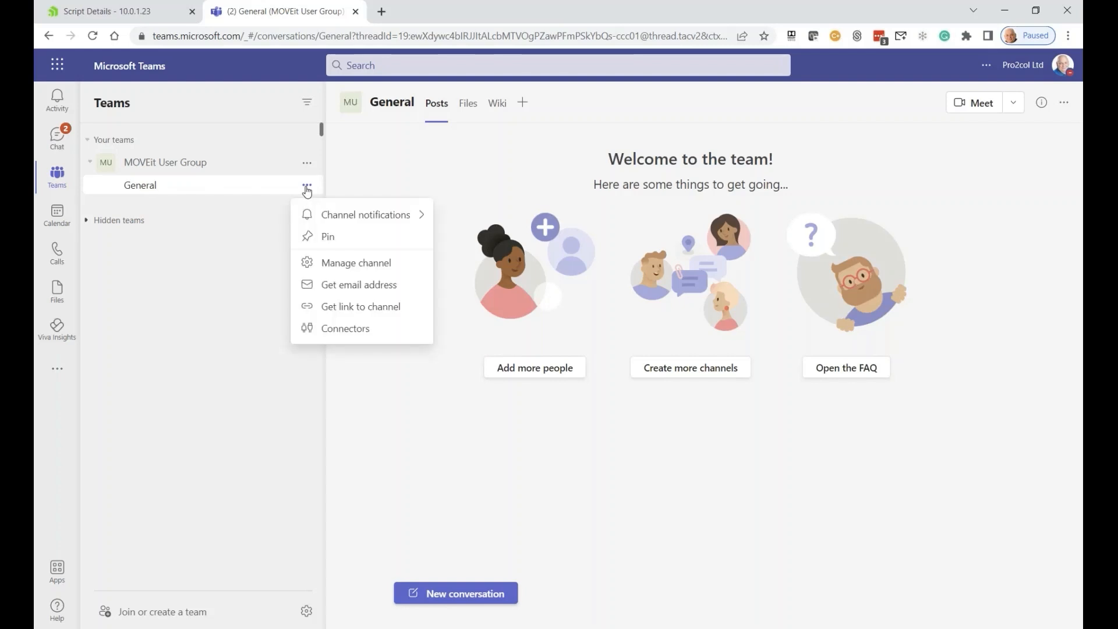
click(357, 329)
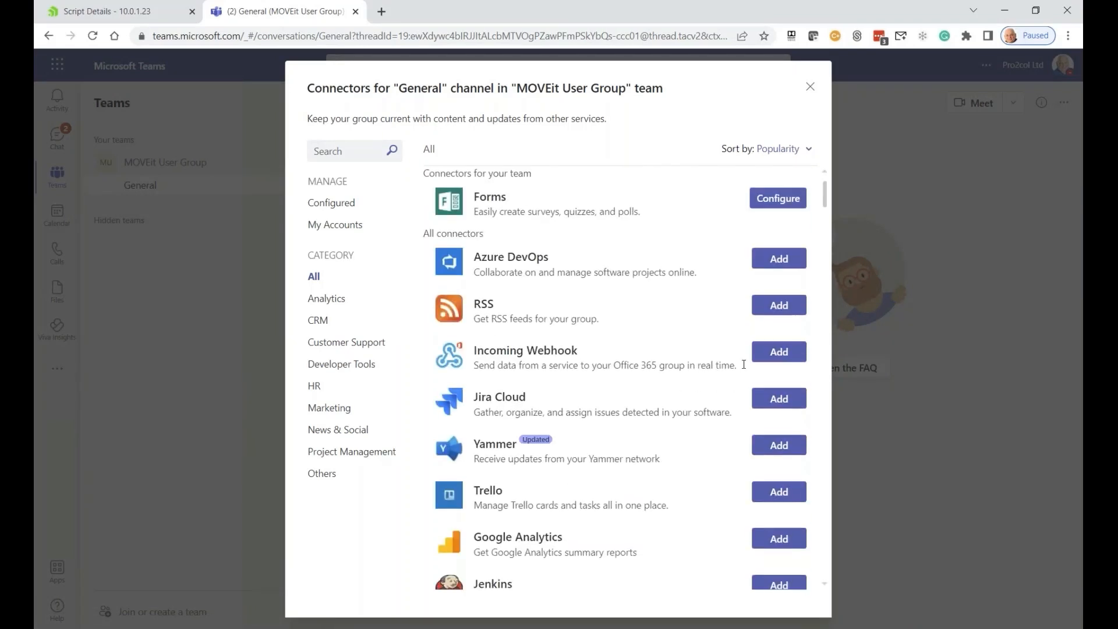
click(777, 353)
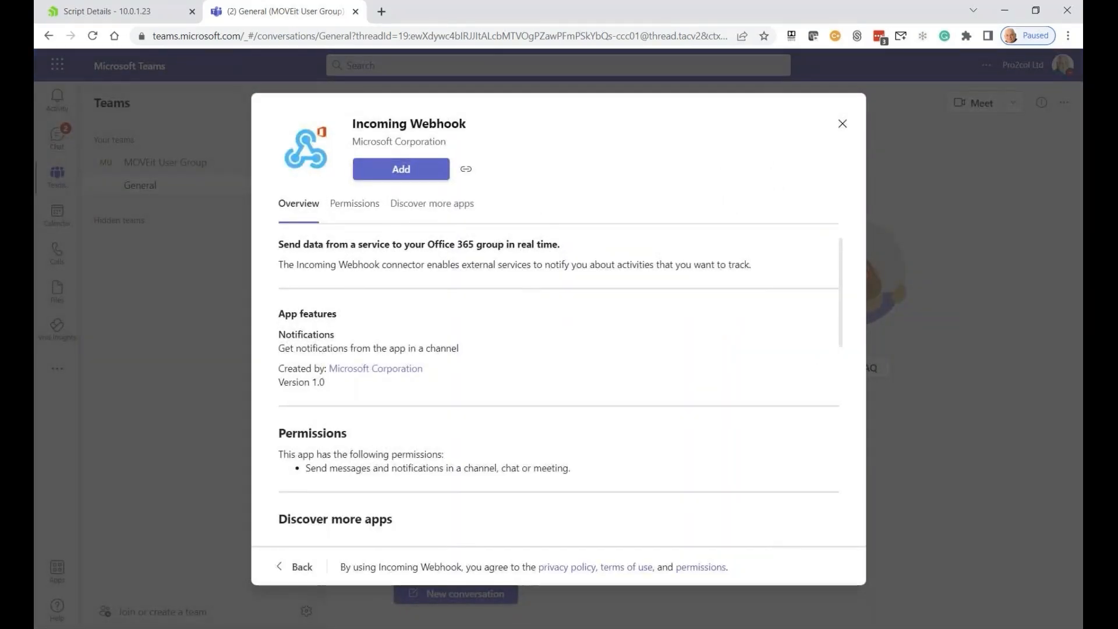
click(395, 174)
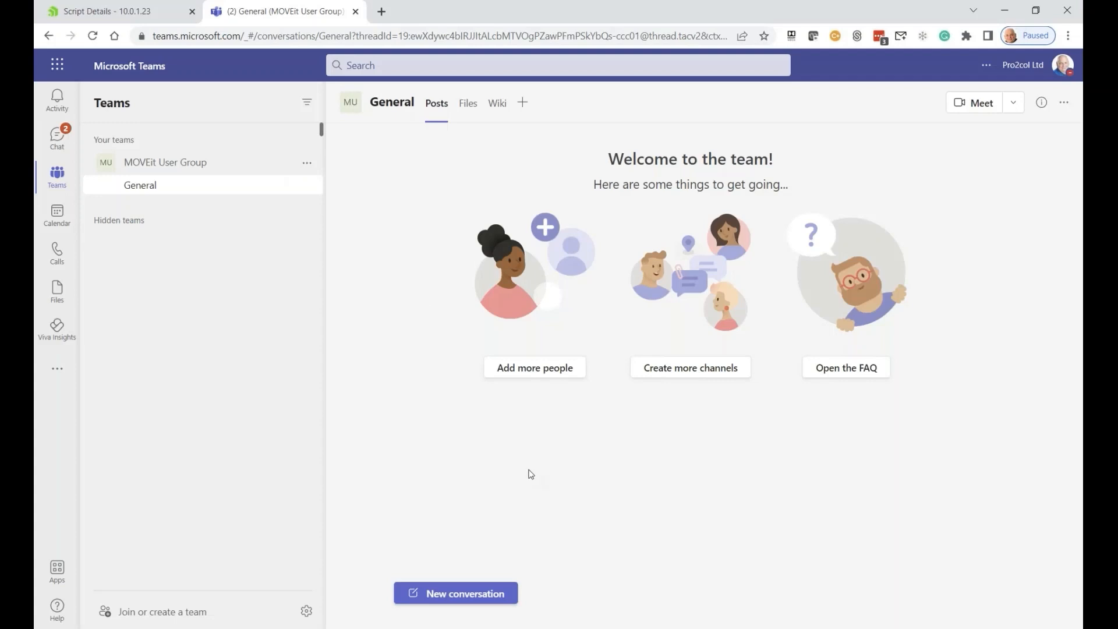
Create an incoming webhook named MOVEit for the General channel and copy its URL to the clipboard
click(312, 184)
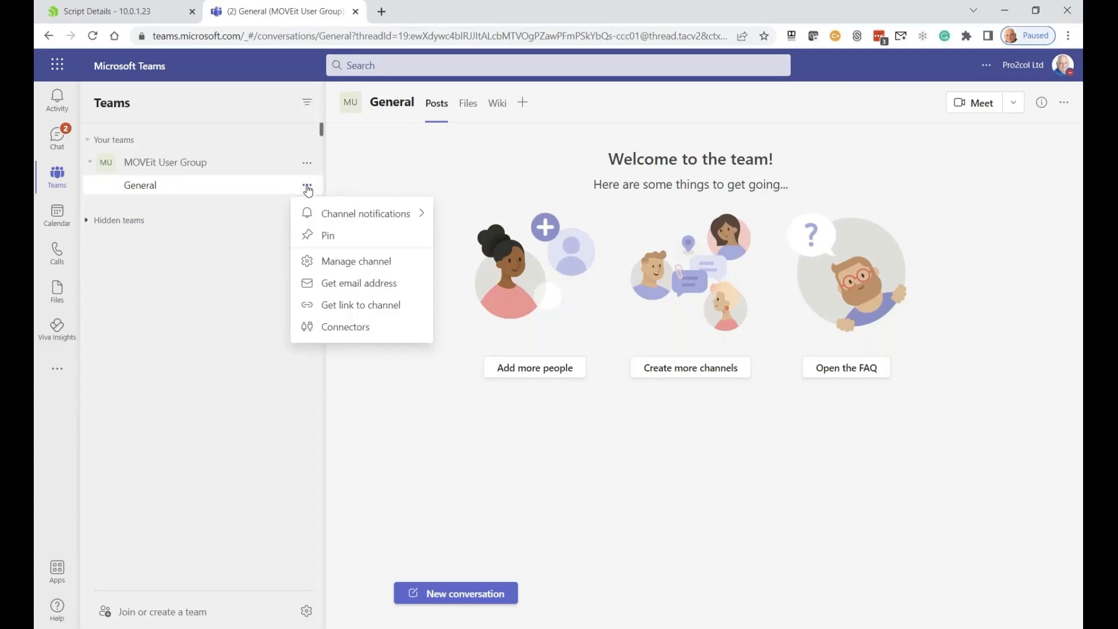
click(344, 329)
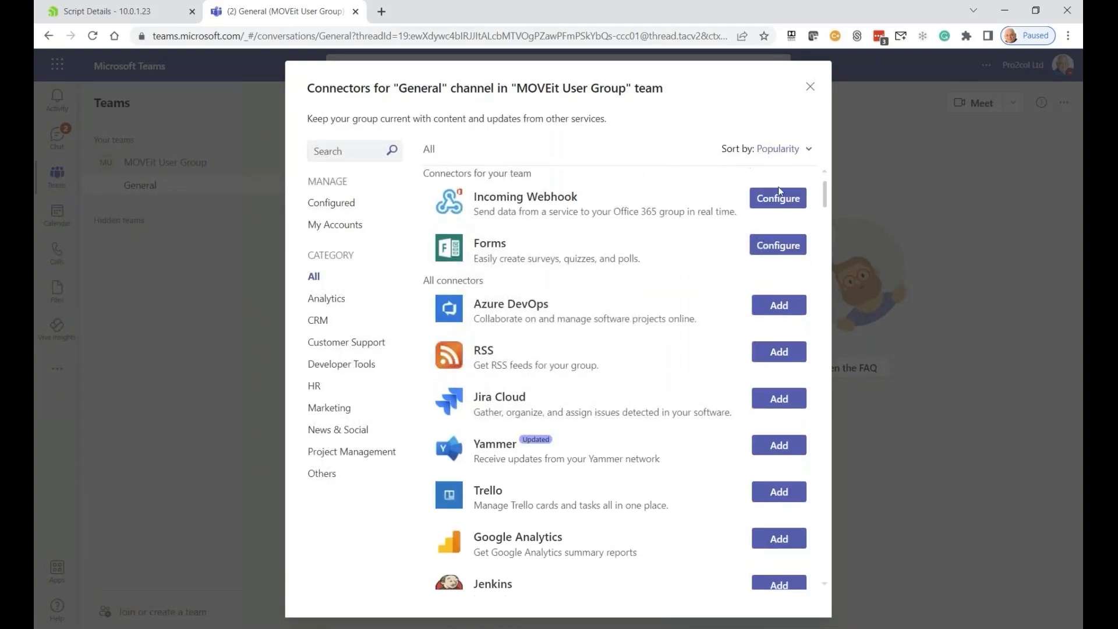
click(780, 199)
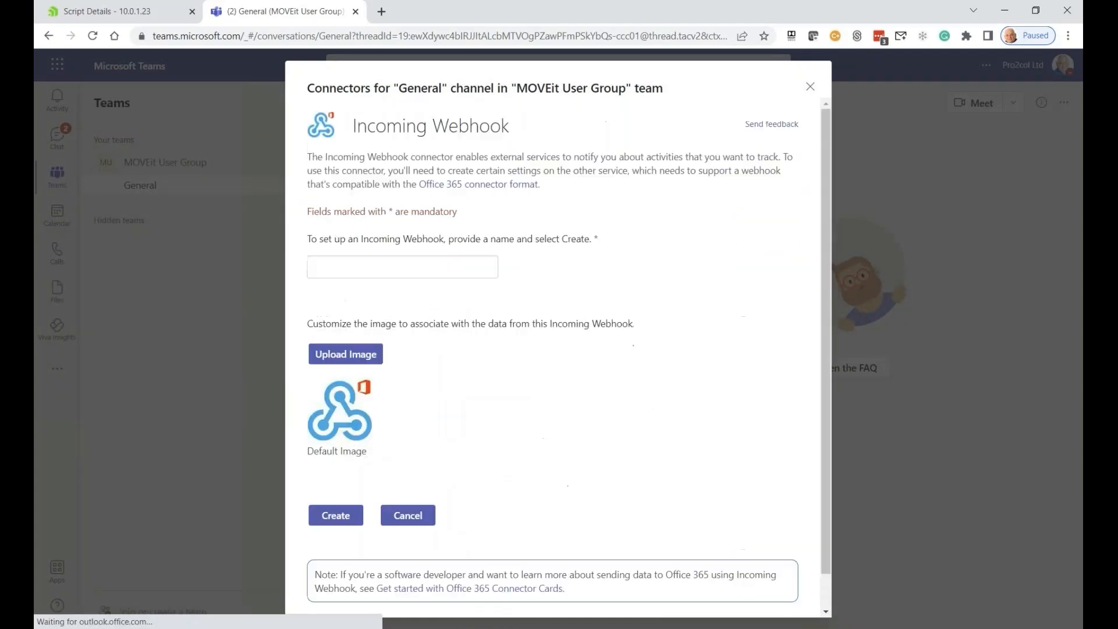
click(421, 263)
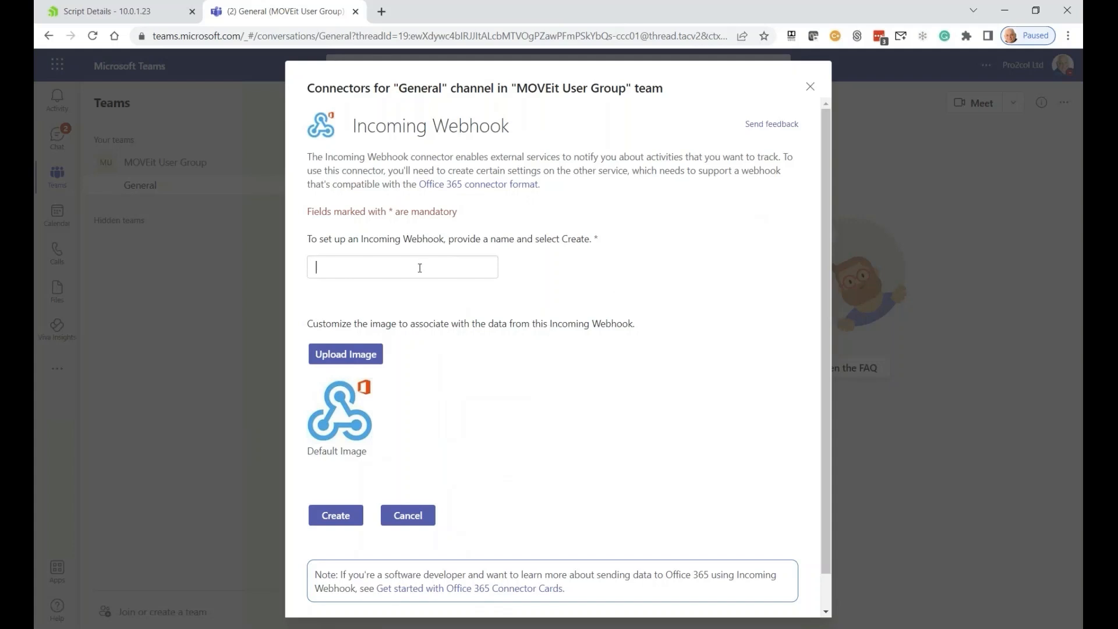
text(MOVEit)
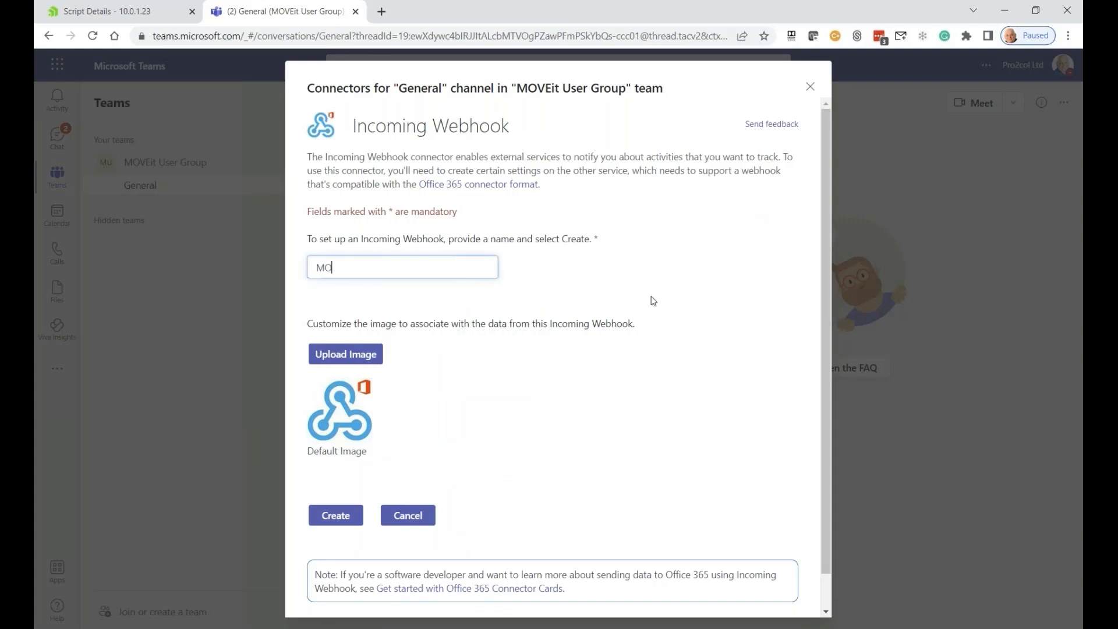
click(346, 520)
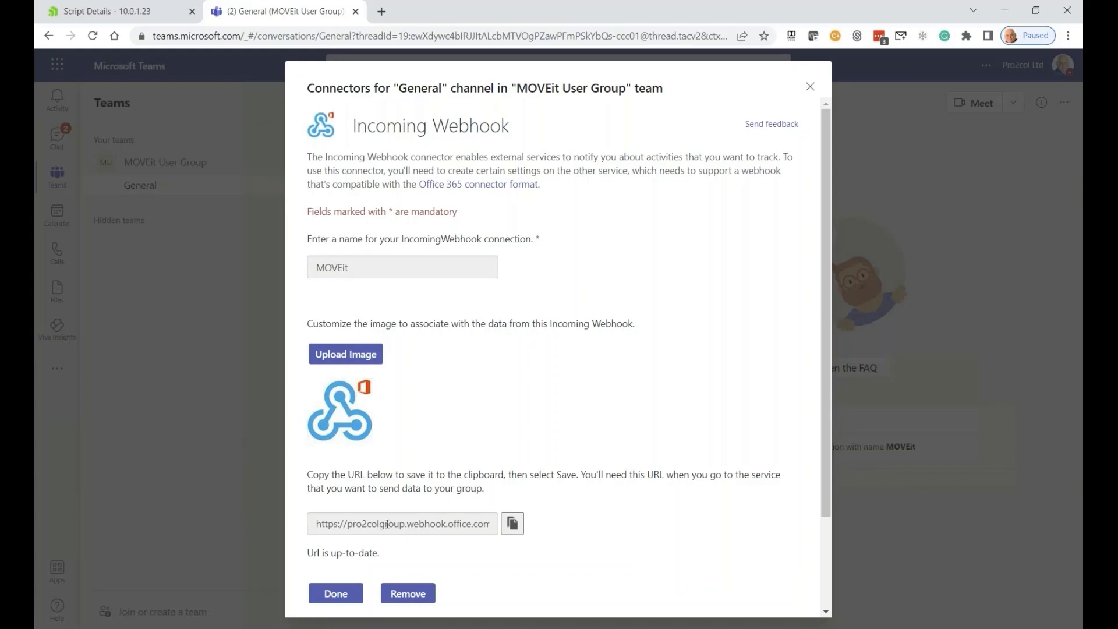
drag(387, 524, 493, 530)
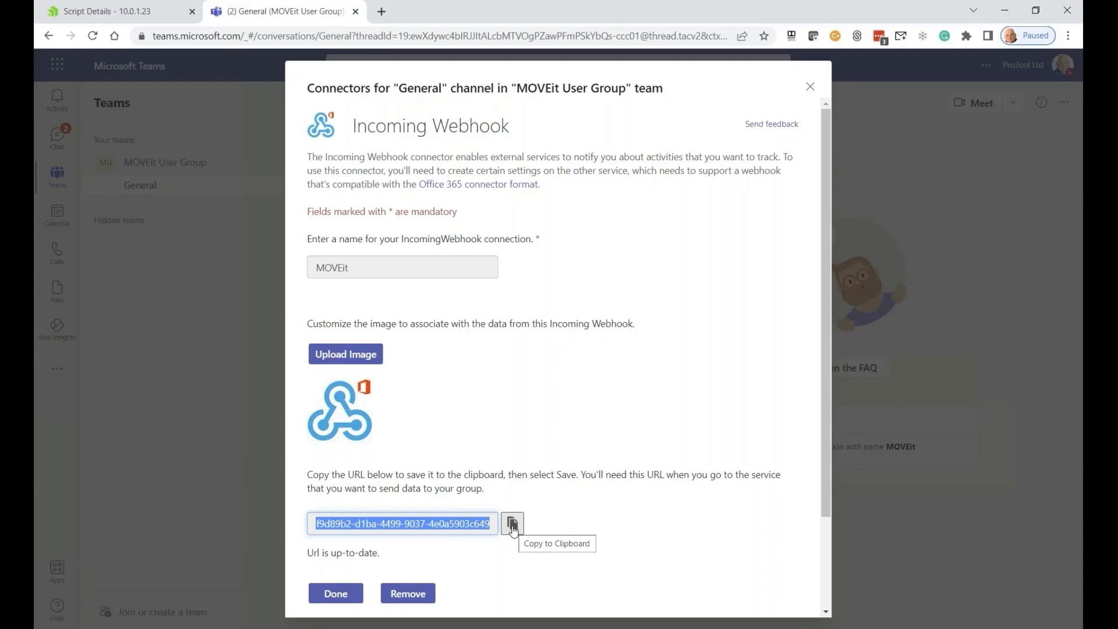
click(512, 526)
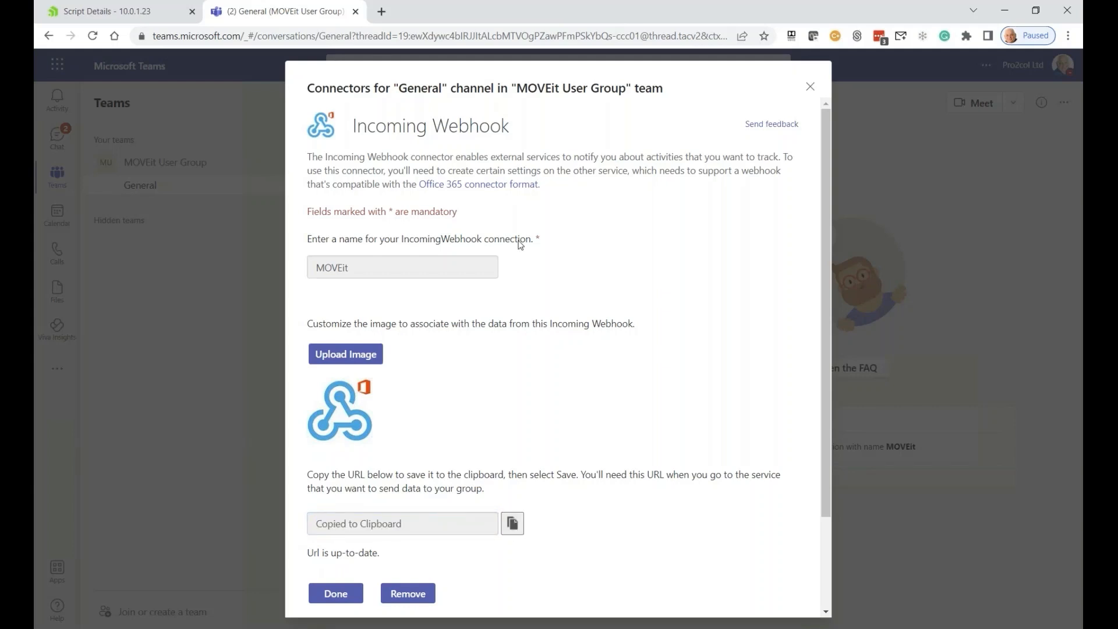
Switch to MOVEit Automation, replace the $uri address in the Teams script with the copied webhook URL, and save the script
click(141, 18)
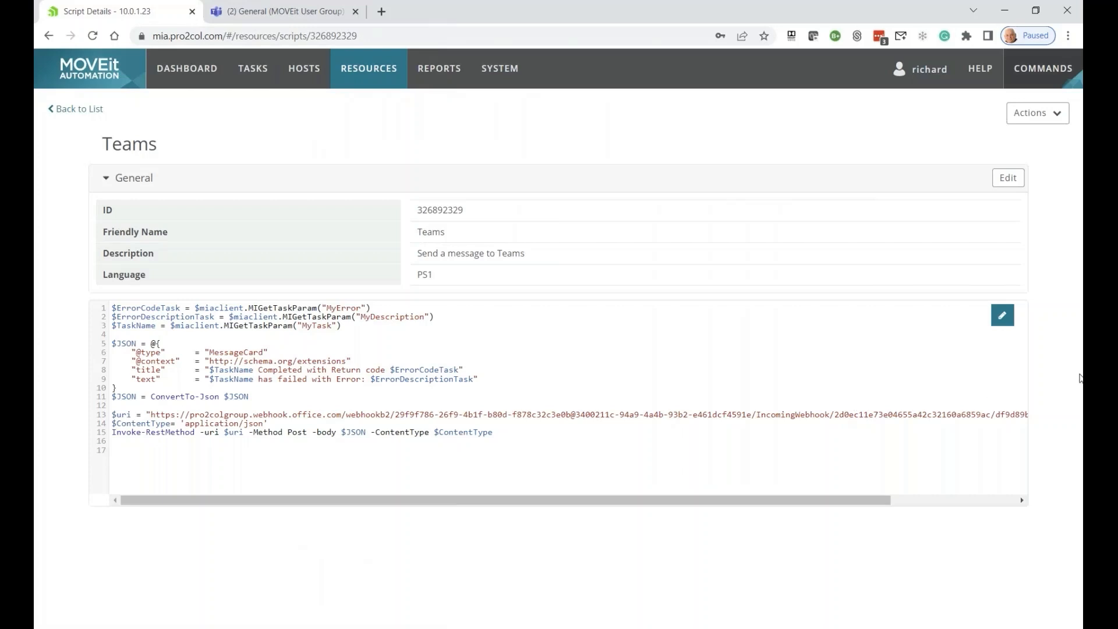
click(1003, 317)
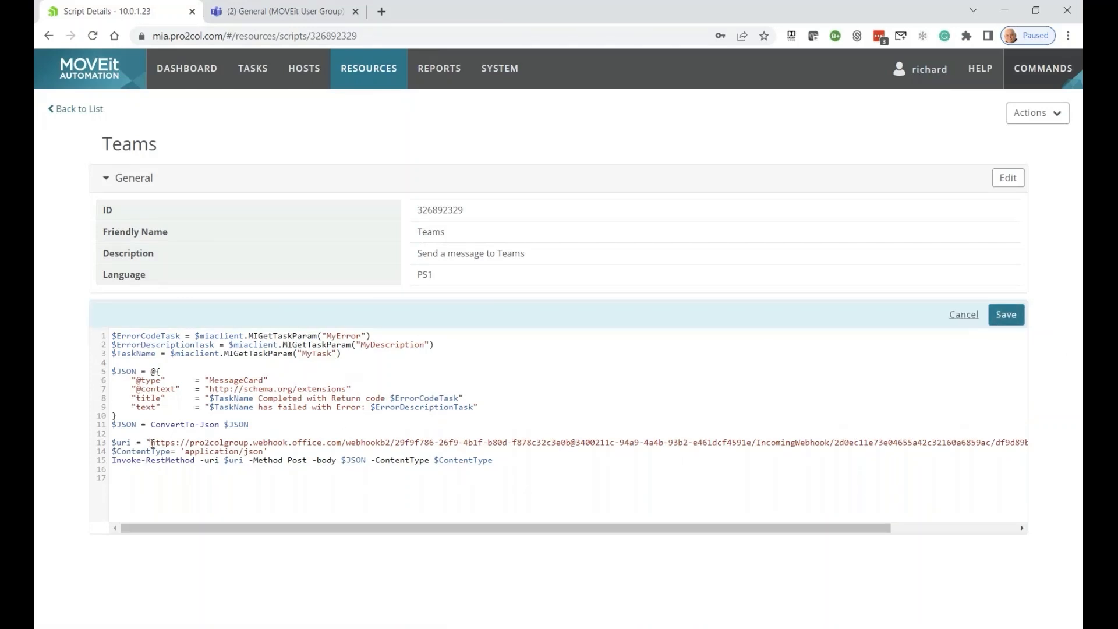
key(shift+End)
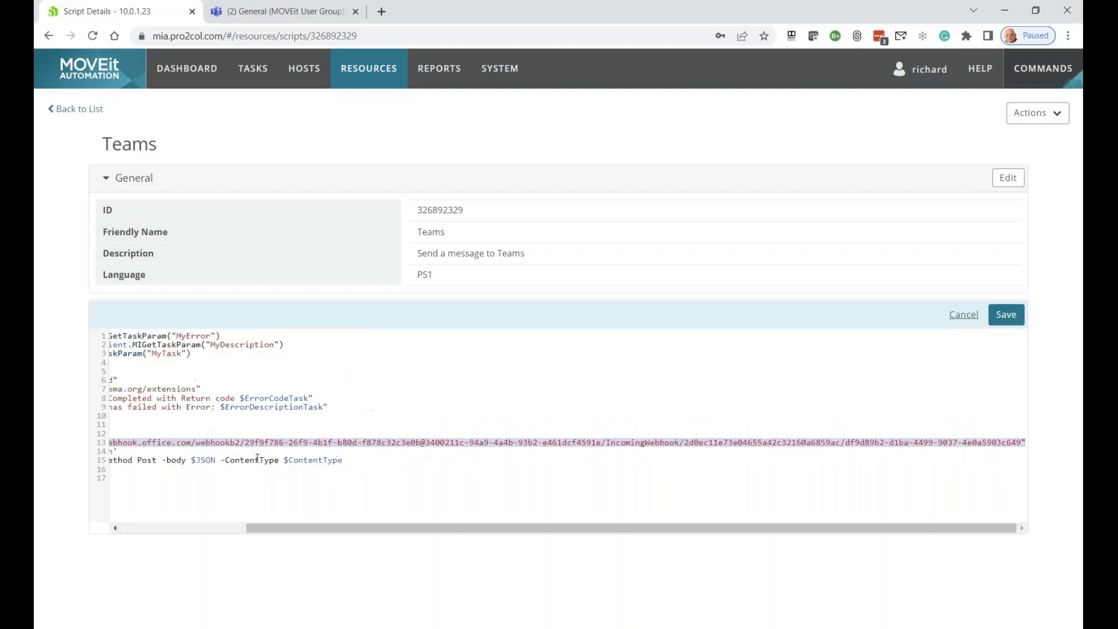
key(shift+Left)
key(ctrl+v)
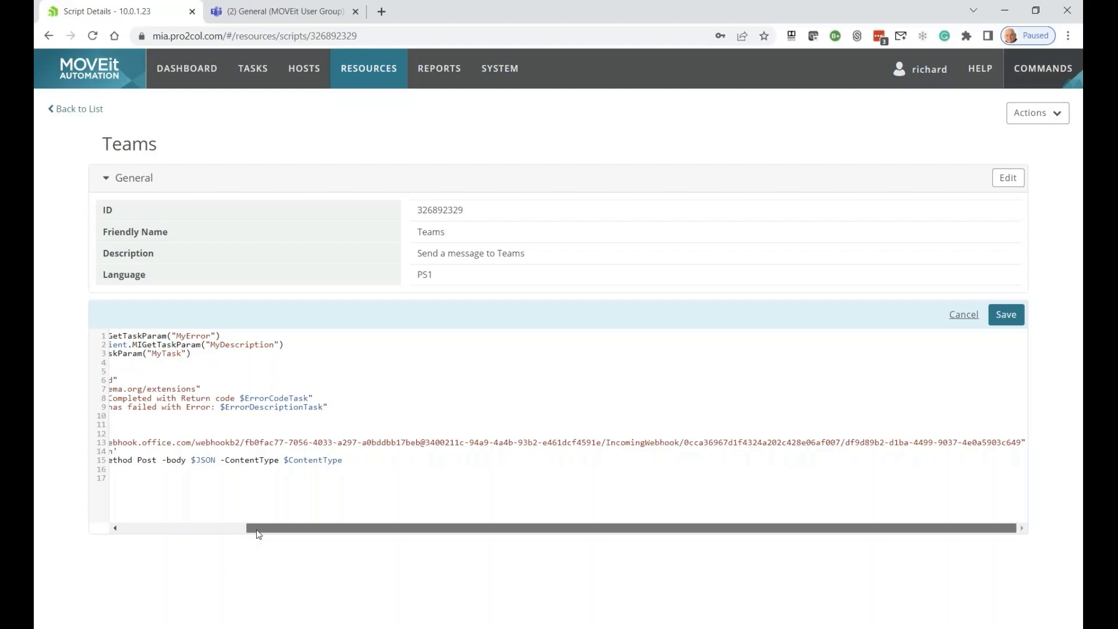
drag(258, 534, 132, 536)
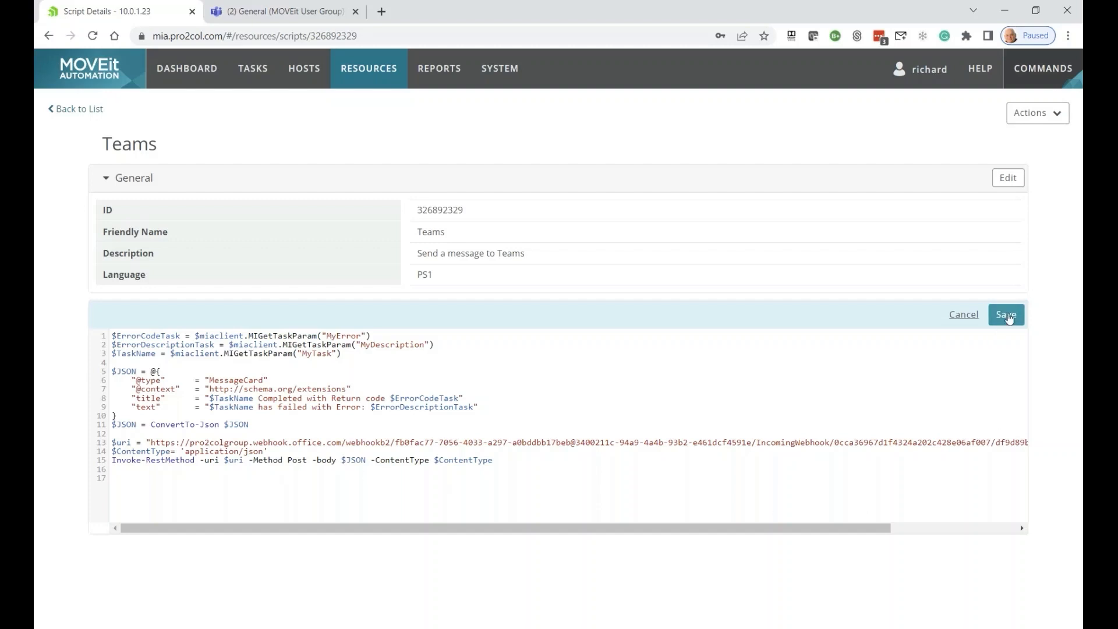
click(1007, 315)
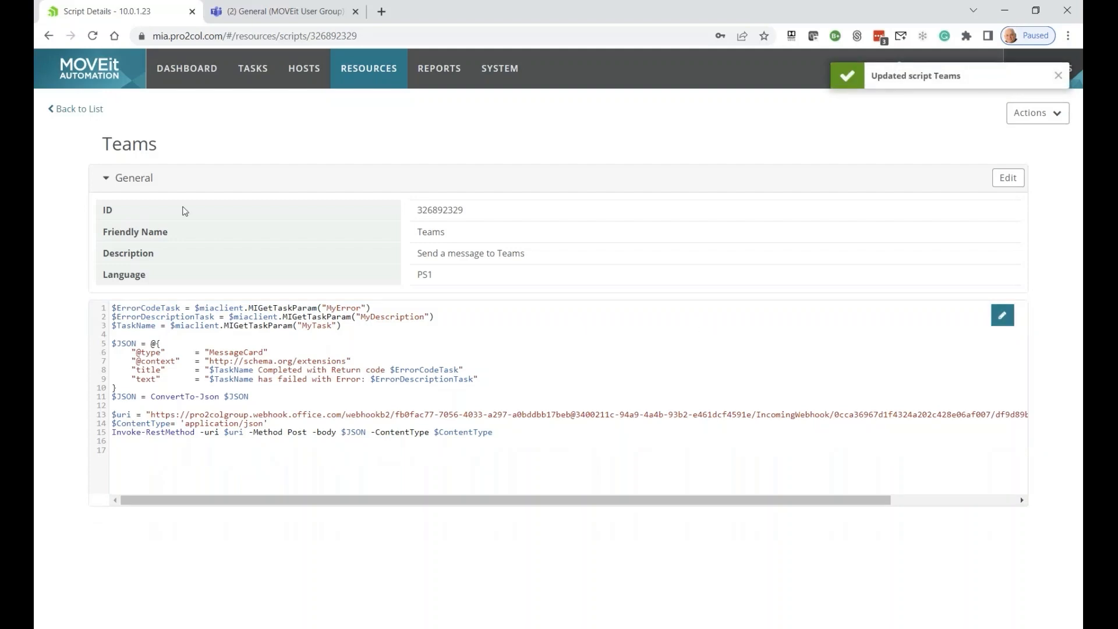
Open the MOVEit User Group task and review its task parameters without changing them
click(264, 75)
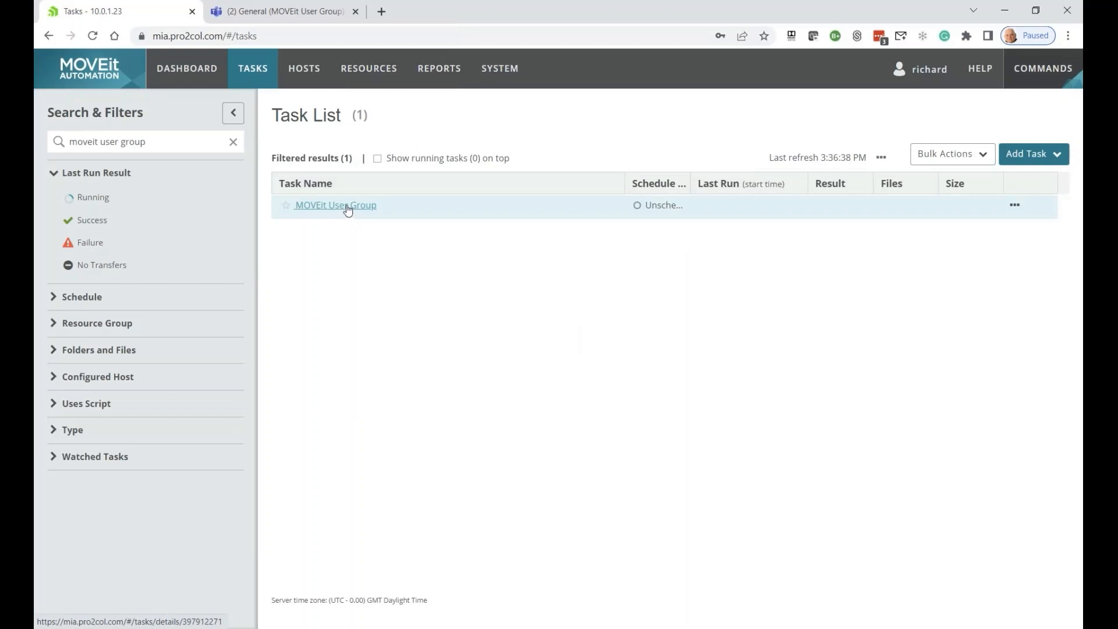
click(347, 207)
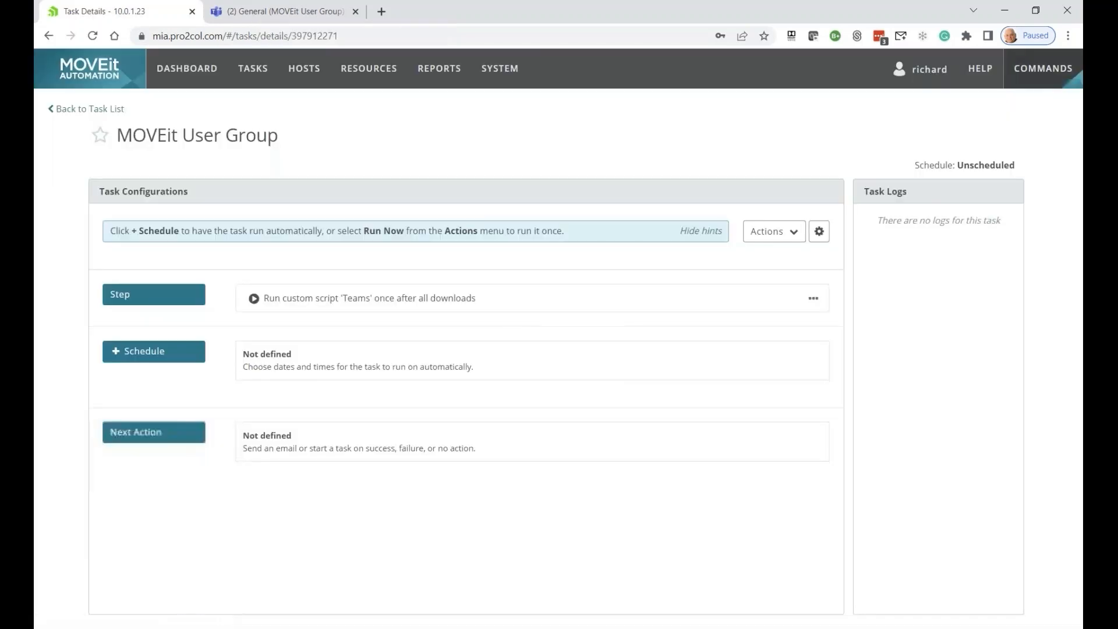
click(793, 232)
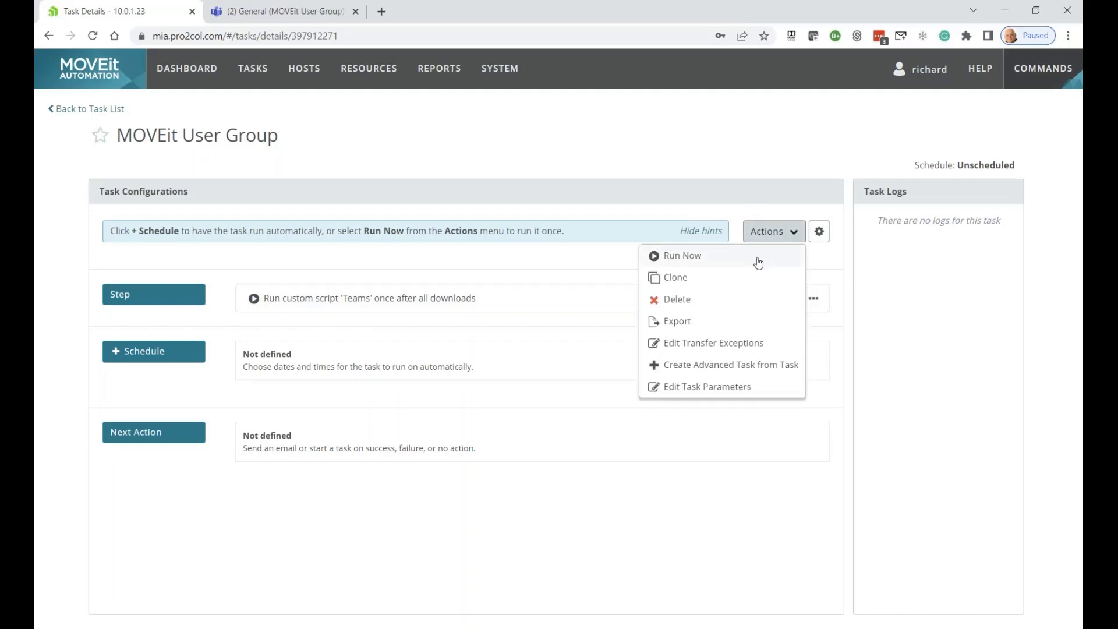
click(714, 388)
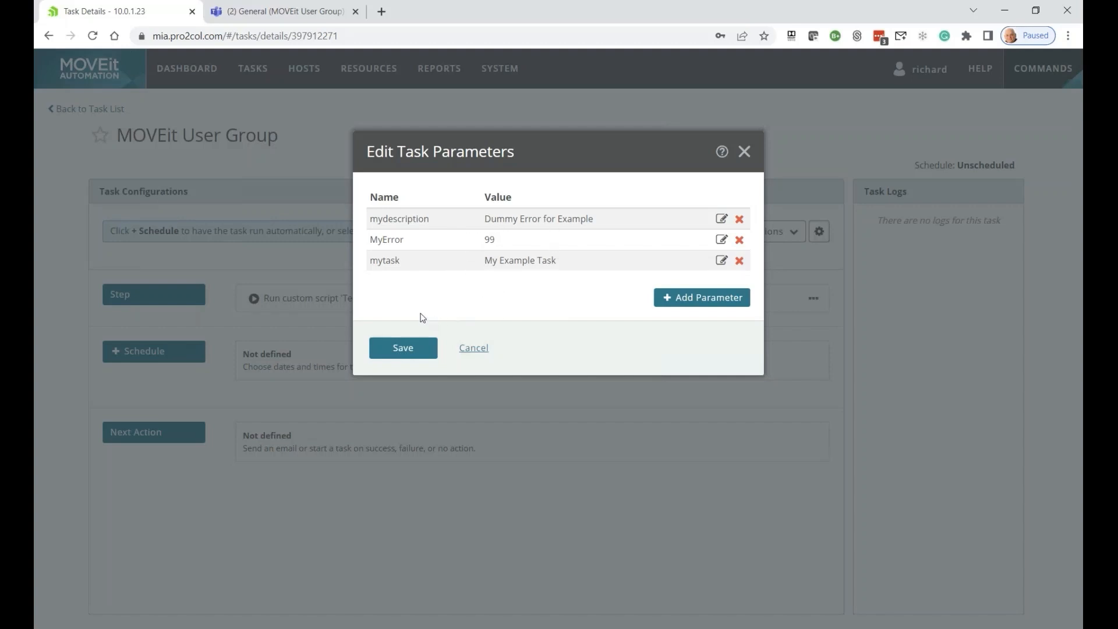
click(474, 348)
Switch to Microsoft Teams, finish the MOVEit webhook configuration, and close the channel's connectors dialog
click(274, 12)
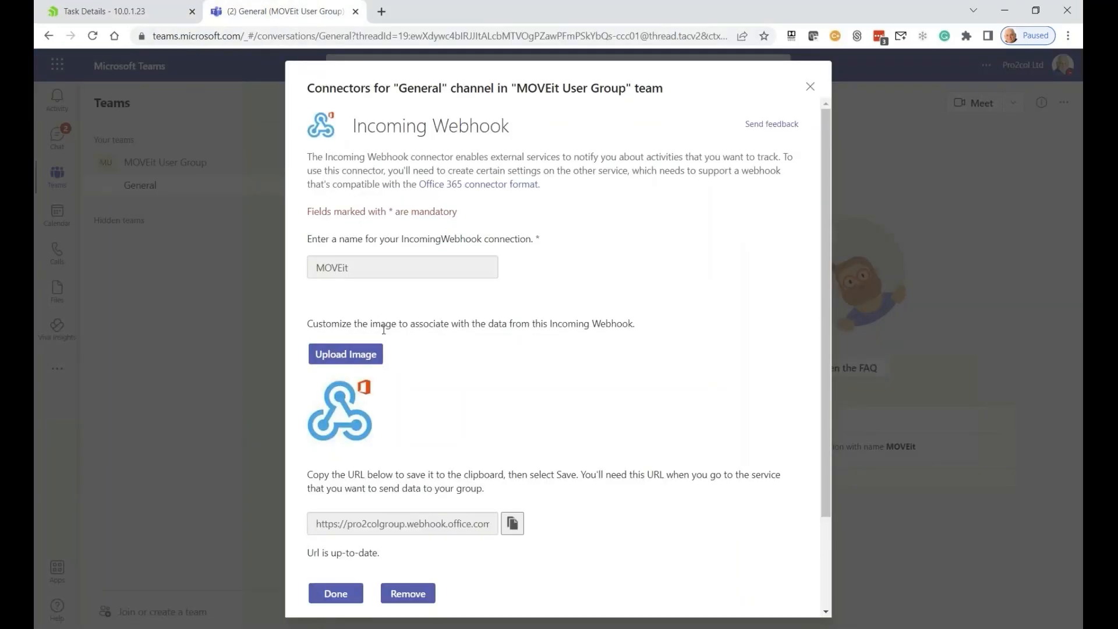
click(341, 594)
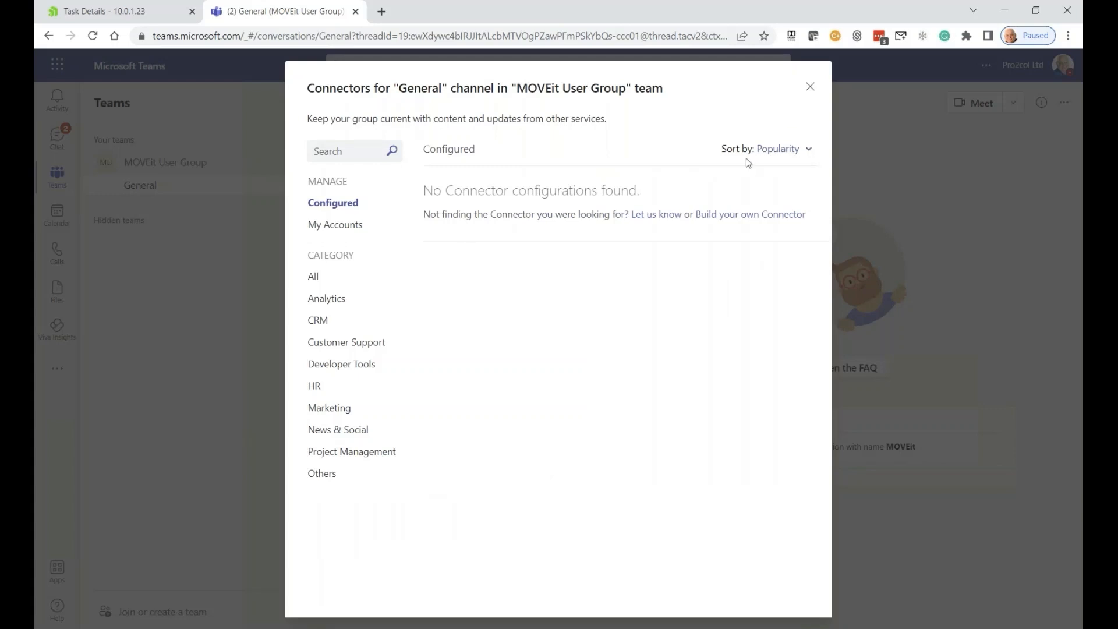
click(810, 87)
mouse_move(755, 452)
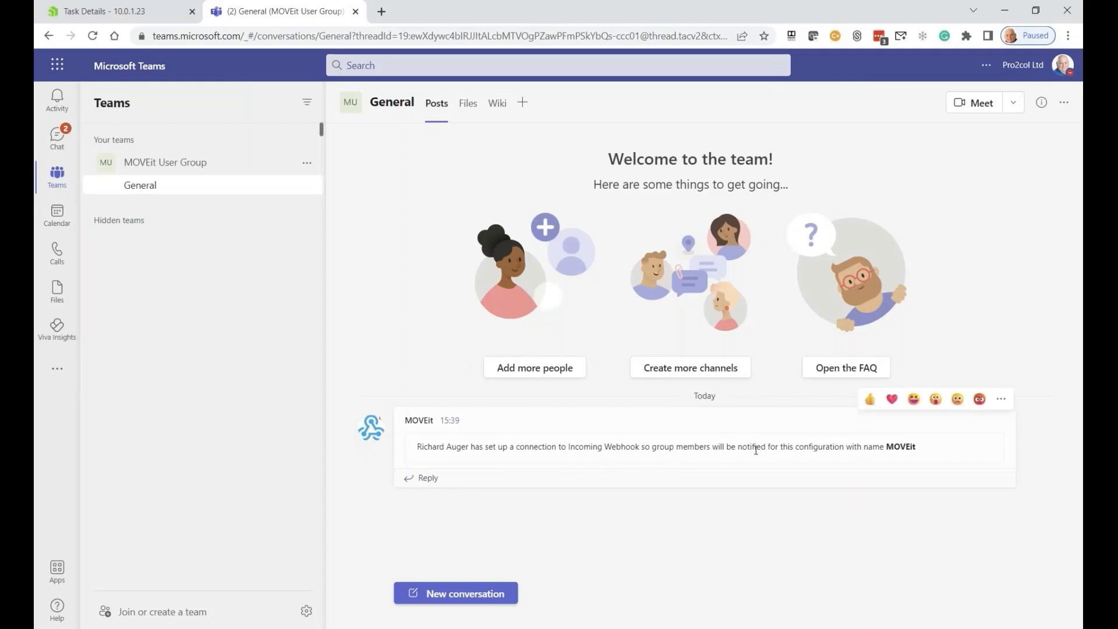
Switch to MOVEit Automation, run the MOVEit User Group task immediately, and check its message in the Teams General channel
click(107, 14)
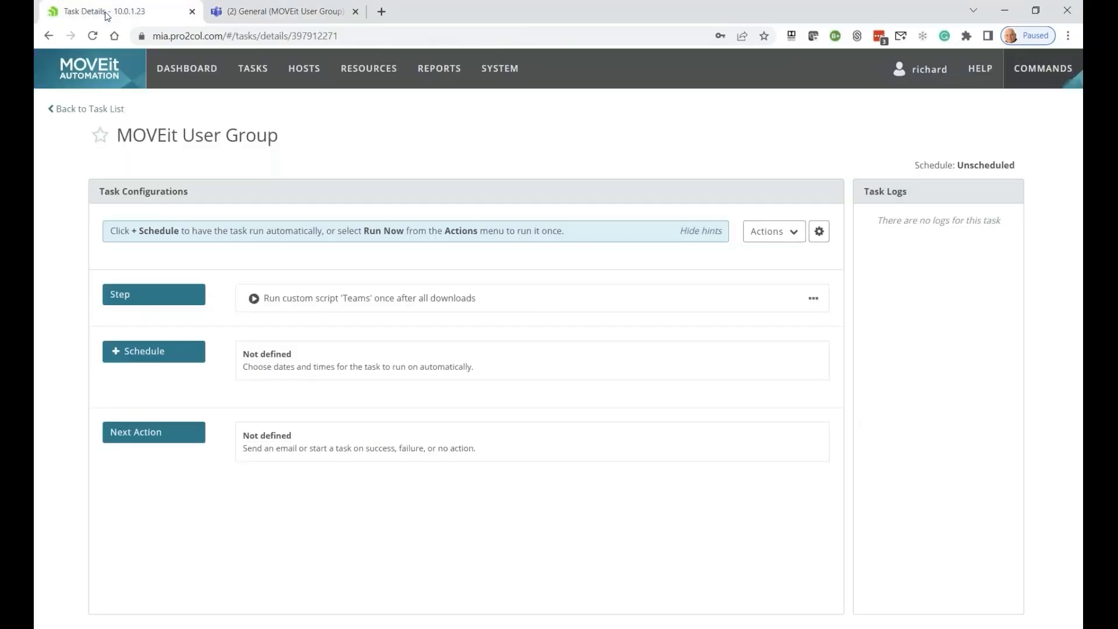
click(794, 233)
click(661, 256)
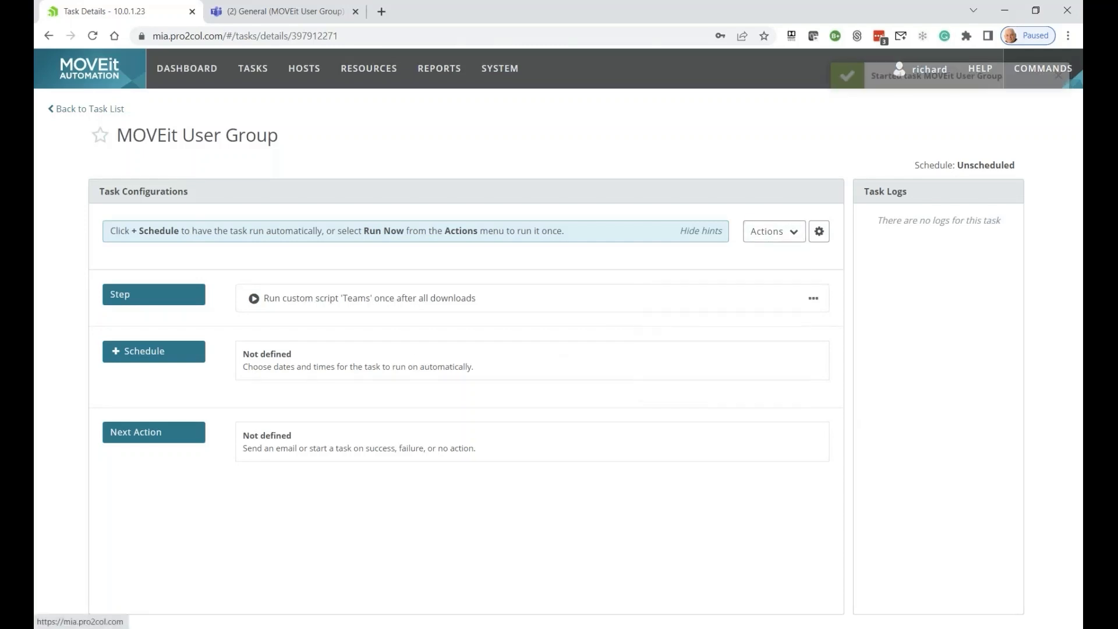
click(284, 13)
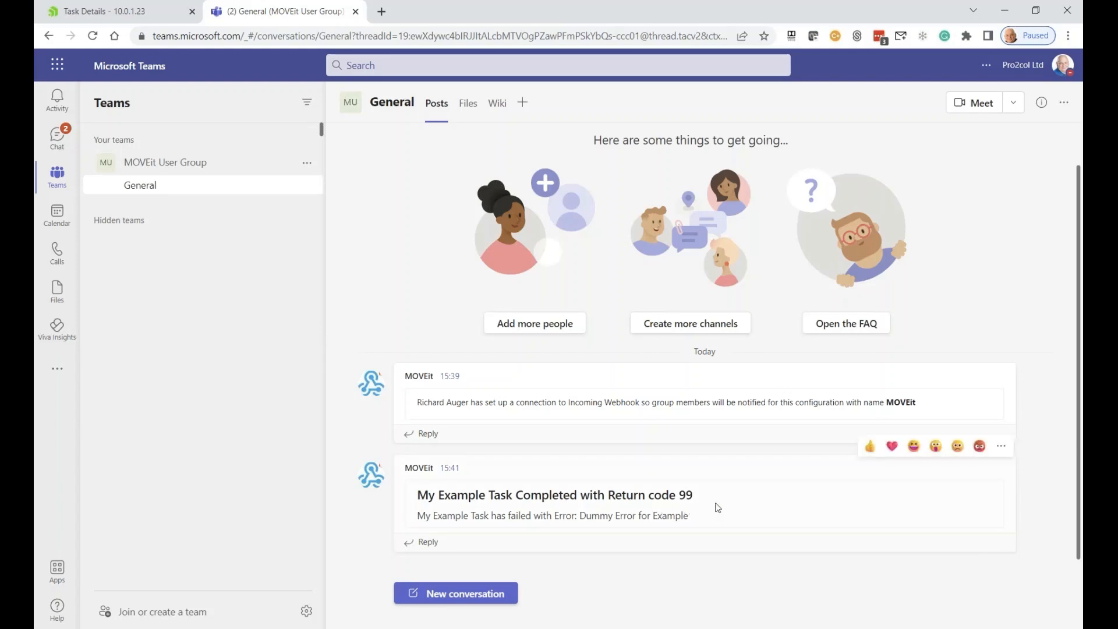
drag(698, 521, 414, 491)
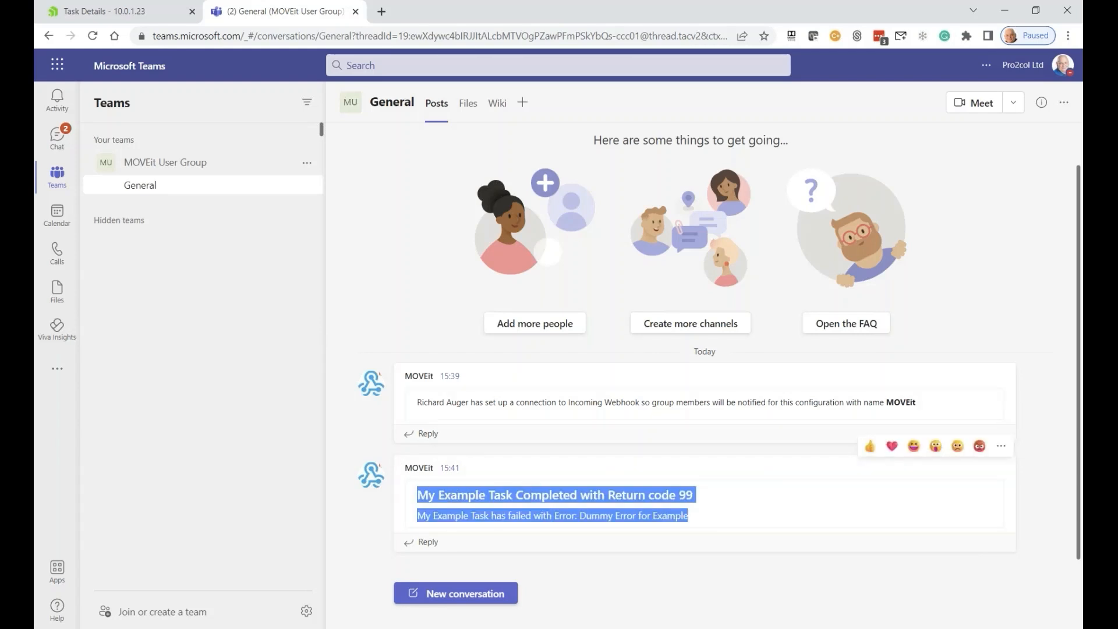
Run the MOVEit User Group task a second time from MOVEit Automation and check the Teams General channel for another message
click(82, 14)
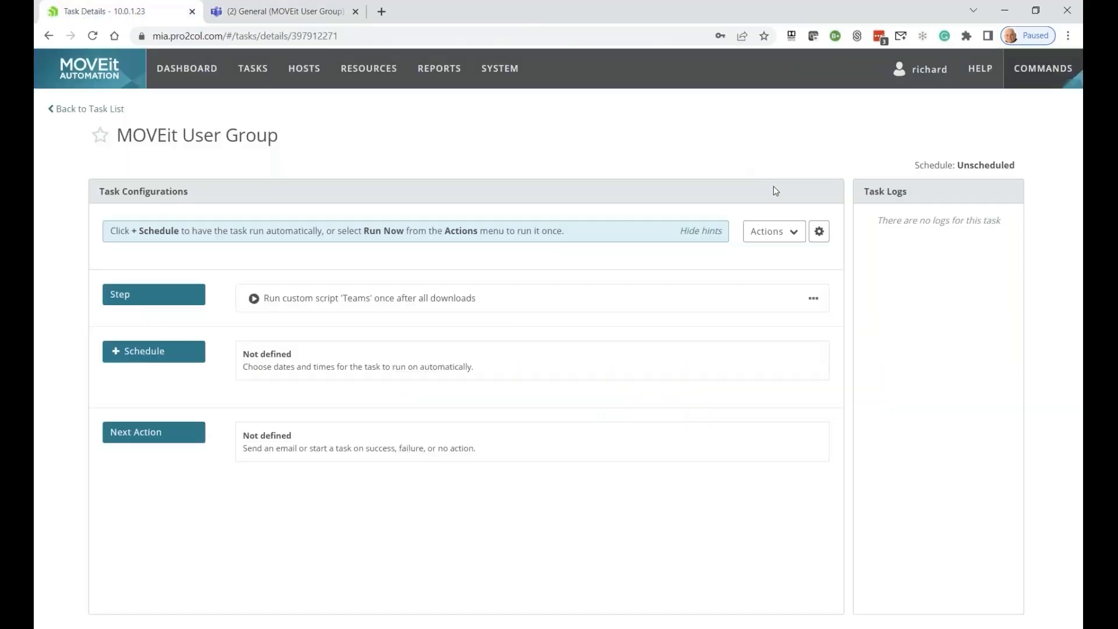
click(803, 233)
click(702, 255)
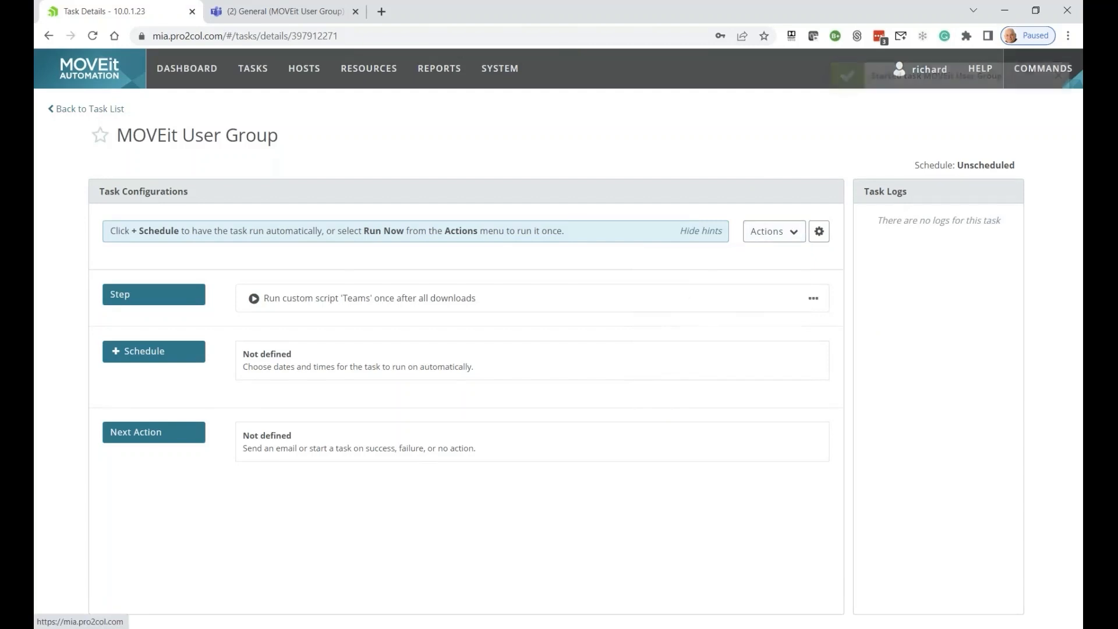
click(269, 25)
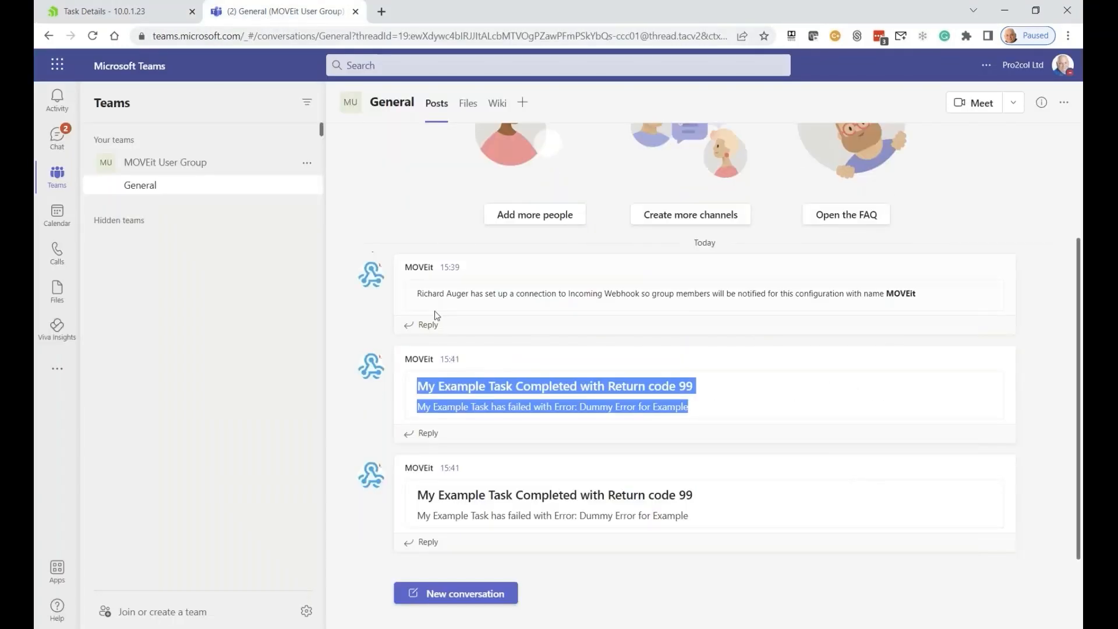